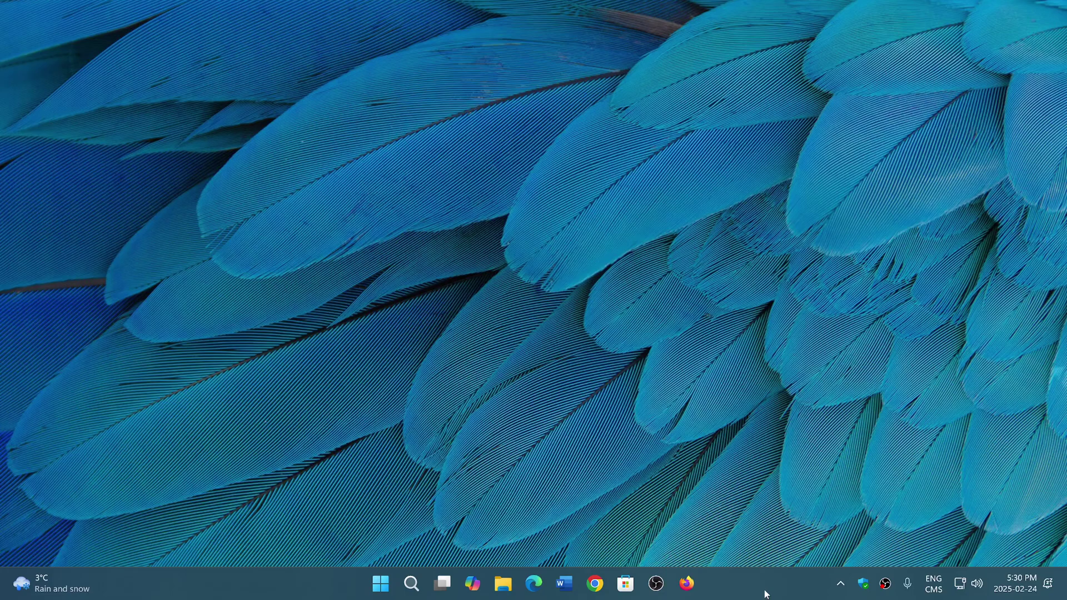
Launch Snipping Tool by searching 'sni' and switch it to video recording mode
{"action": "left_click", "coordinate": [412, 584]}
{"action": "type", "text": "s"}
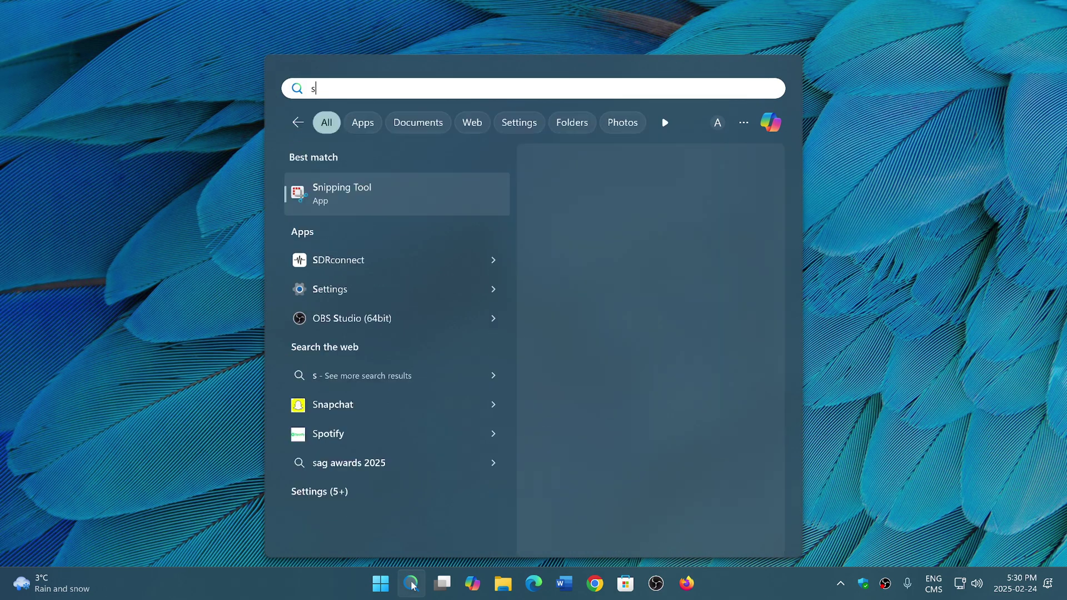
{"action": "type", "text": "ni"}
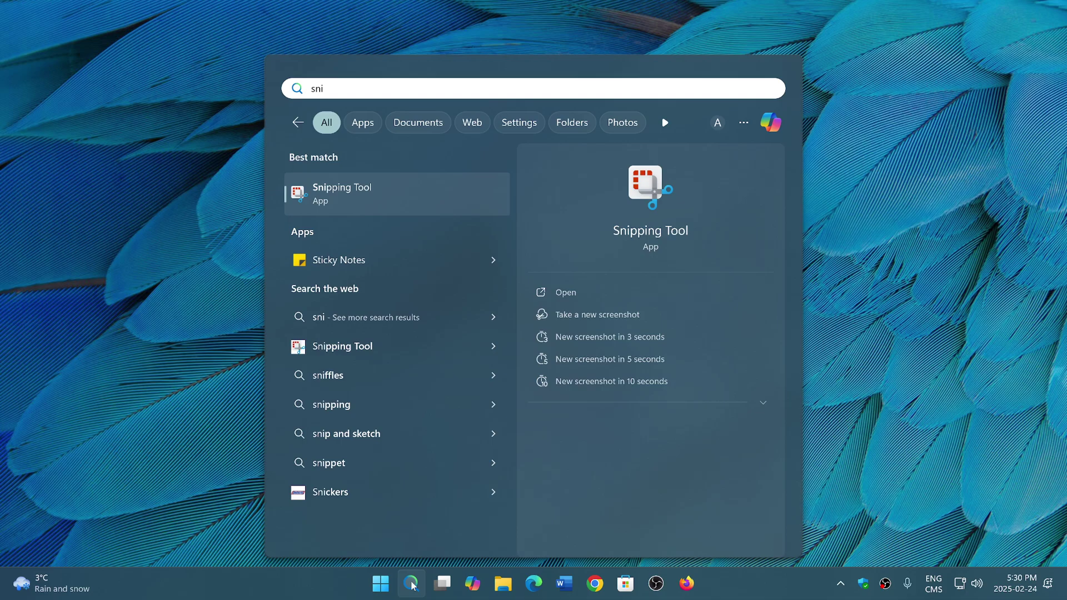
{"action": "left_click", "coordinate": [659, 235]}
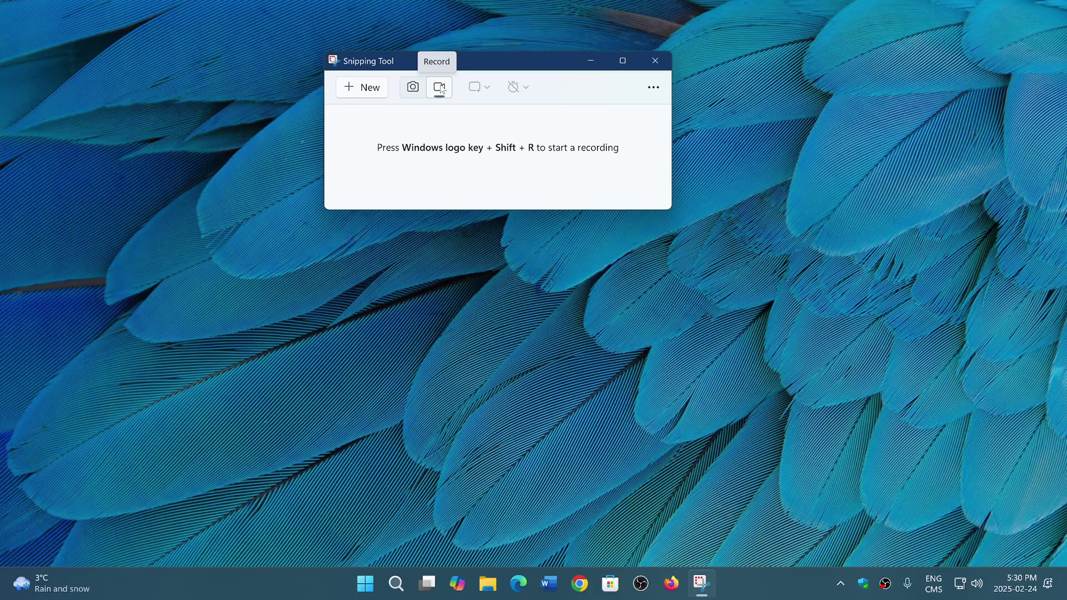
{"action": "left_click", "coordinate": [412, 89]}
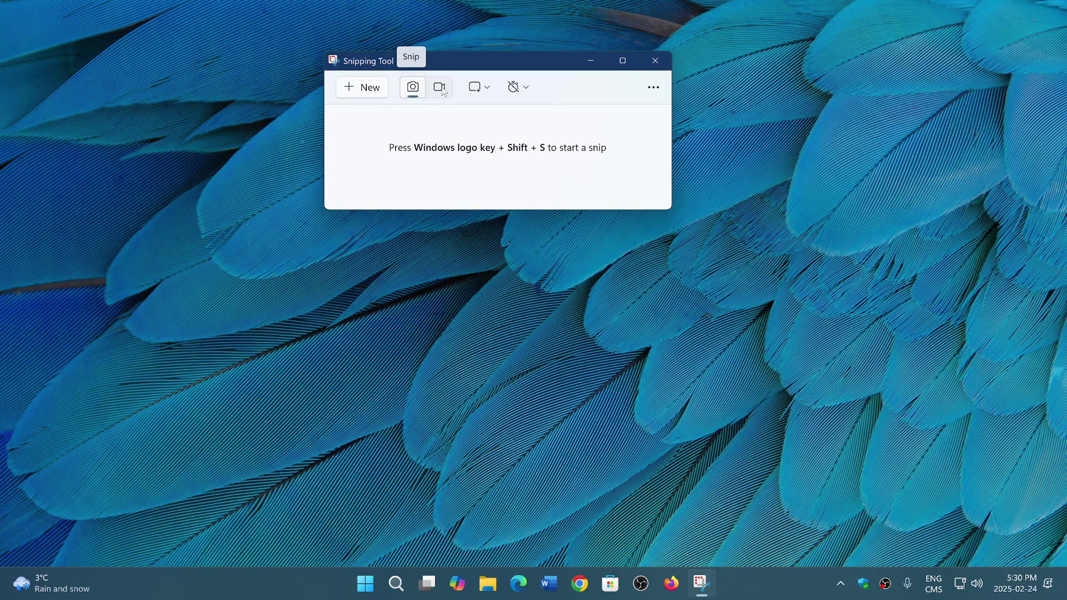
{"action": "left_click", "coordinate": [440, 88]}
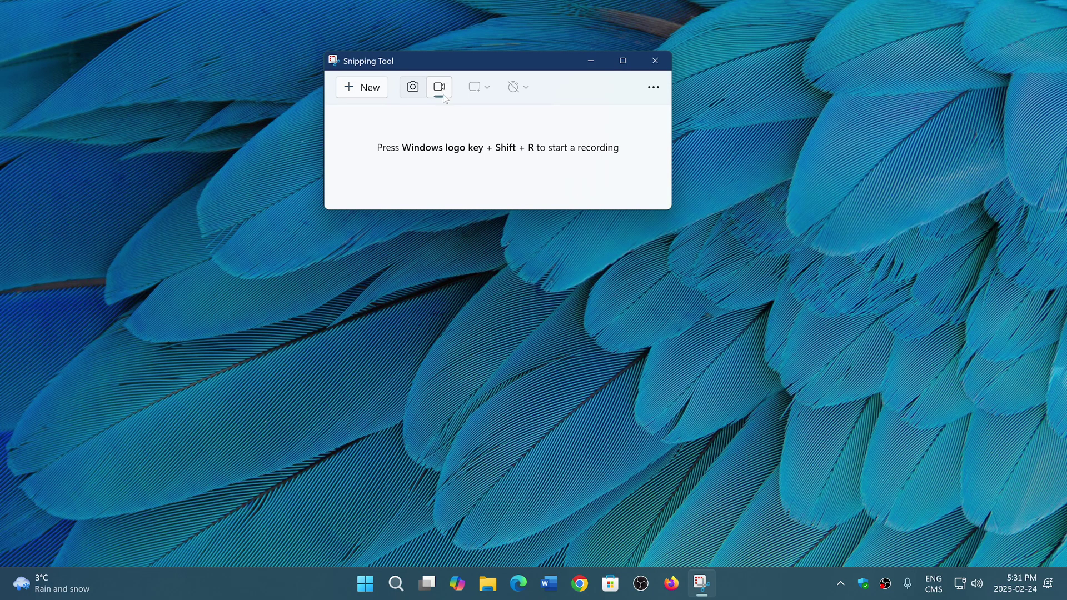
Start a new recording and outline a wide rectangle over the lower middle of the screen
{"action": "left_click", "coordinate": [362, 88]}
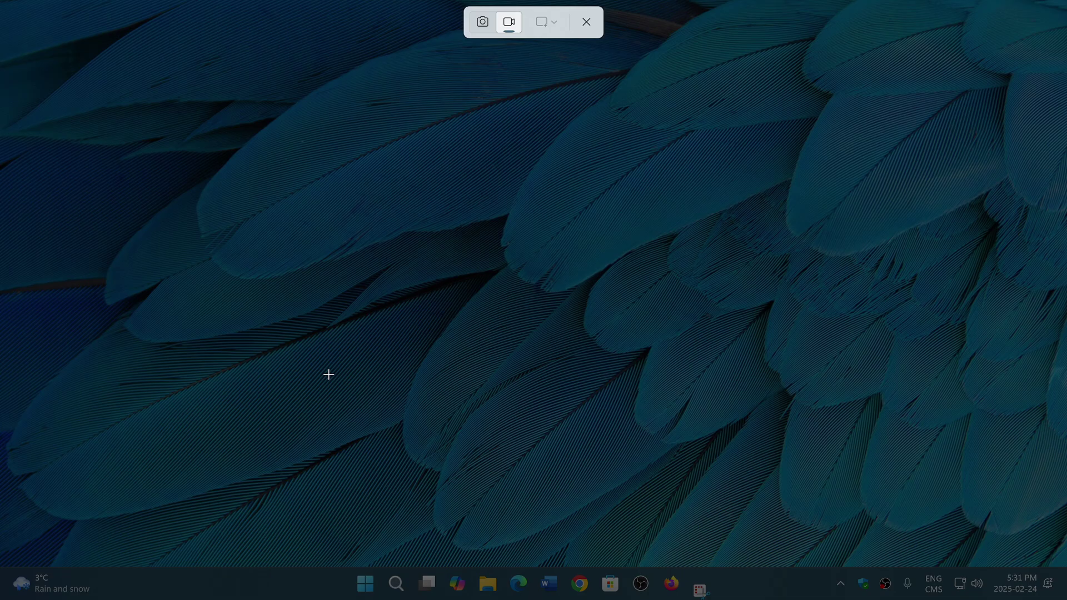
{"action": "left_click_drag", "start_coordinate": [328, 374], "coordinate": [701, 545]}
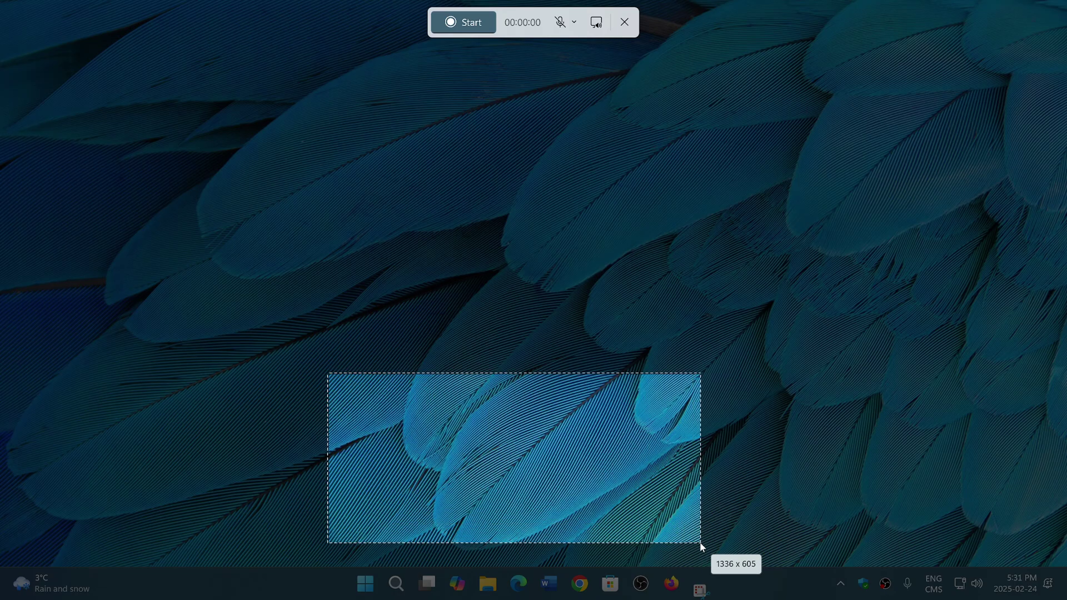
{"action": "left_click_drag", "start_coordinate": [701, 543], "coordinate": [701, 543]}
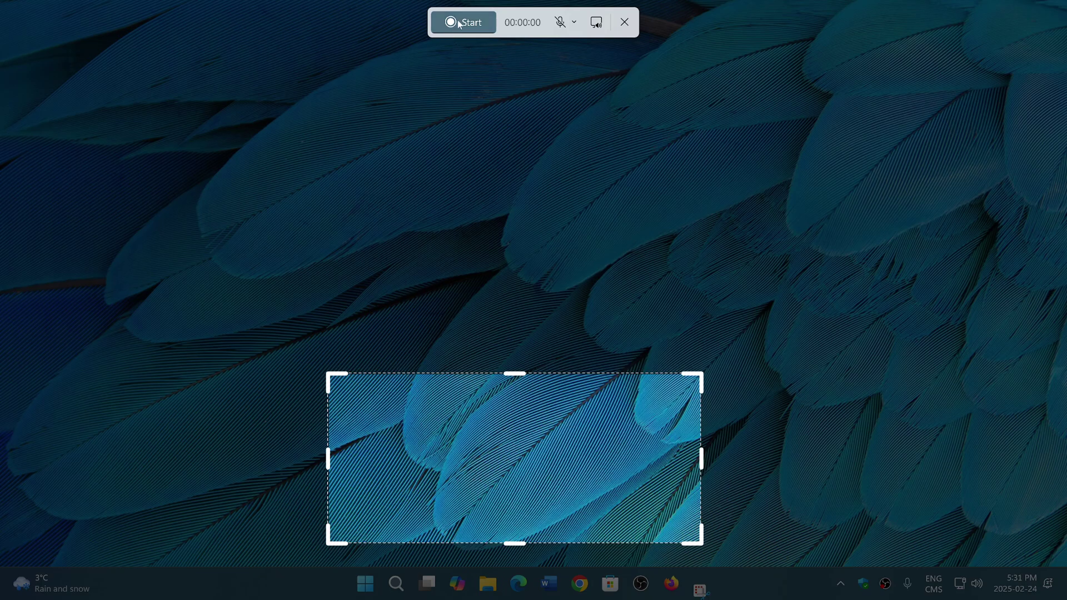
Unmute the microphone for the recording from the mic dropdown
{"action": "left_click", "coordinate": [575, 22]}
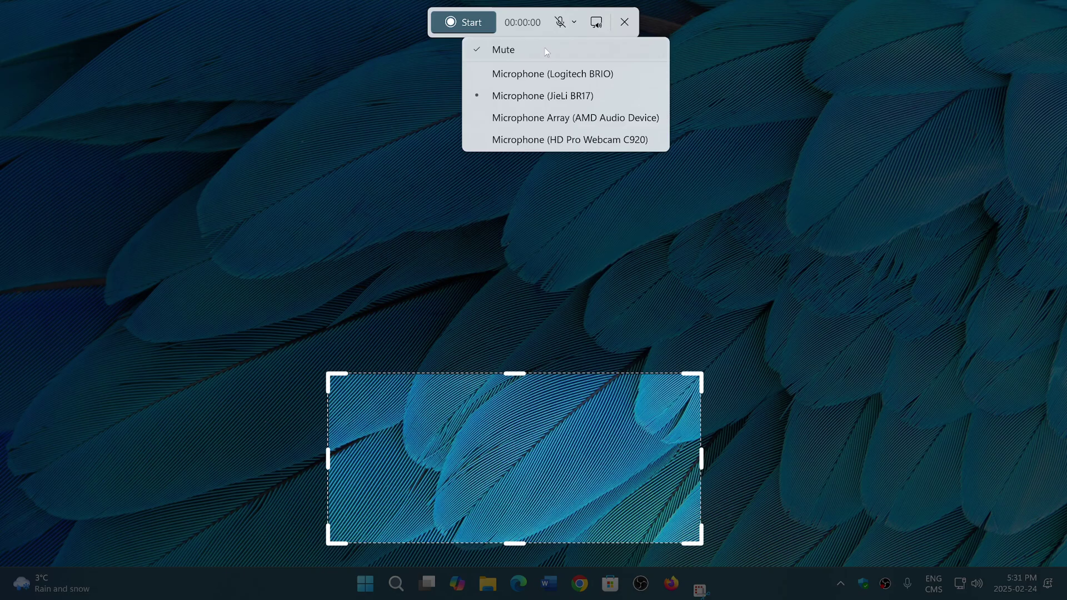
{"action": "left_click", "coordinate": [546, 50]}
{"action": "left_click", "coordinate": [578, 24]}
Redraw the capture area as a wide strip across the bottom, including the taskbar
{"action": "left_click_drag", "start_coordinate": [328, 375], "coordinate": [396, 97]}
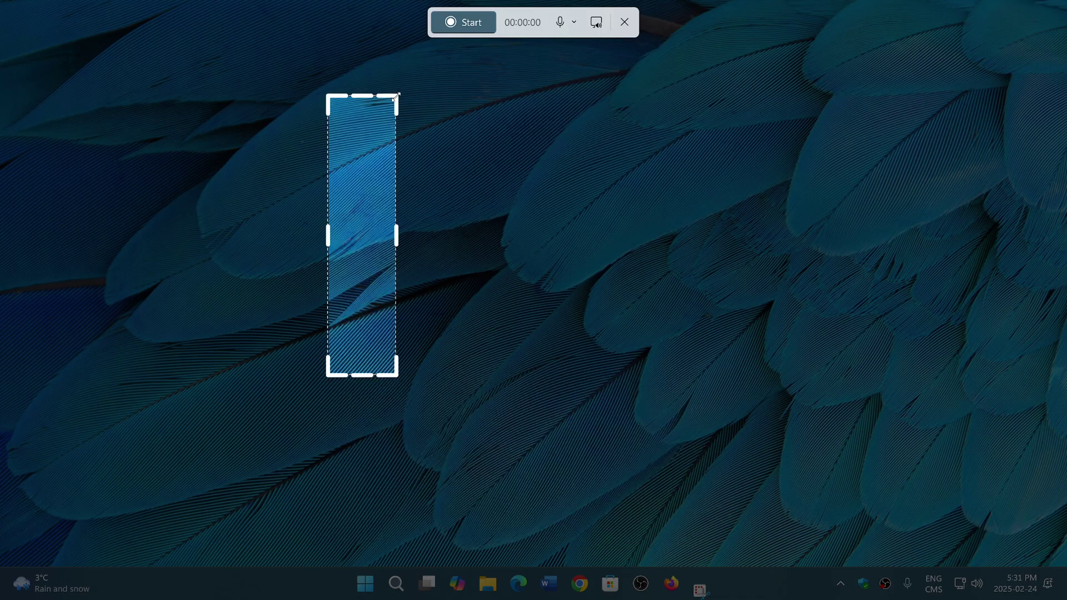
{"action": "mouse_move", "coordinate": [492, 278]}
{"action": "left_mouse_down"}
{"action": "mouse_move", "coordinate": [781, 439]}
{"action": "mouse_move", "coordinate": [910, 529]}
{"action": "left_mouse_up"}
{"action": "left_click", "coordinate": [326, 179]}
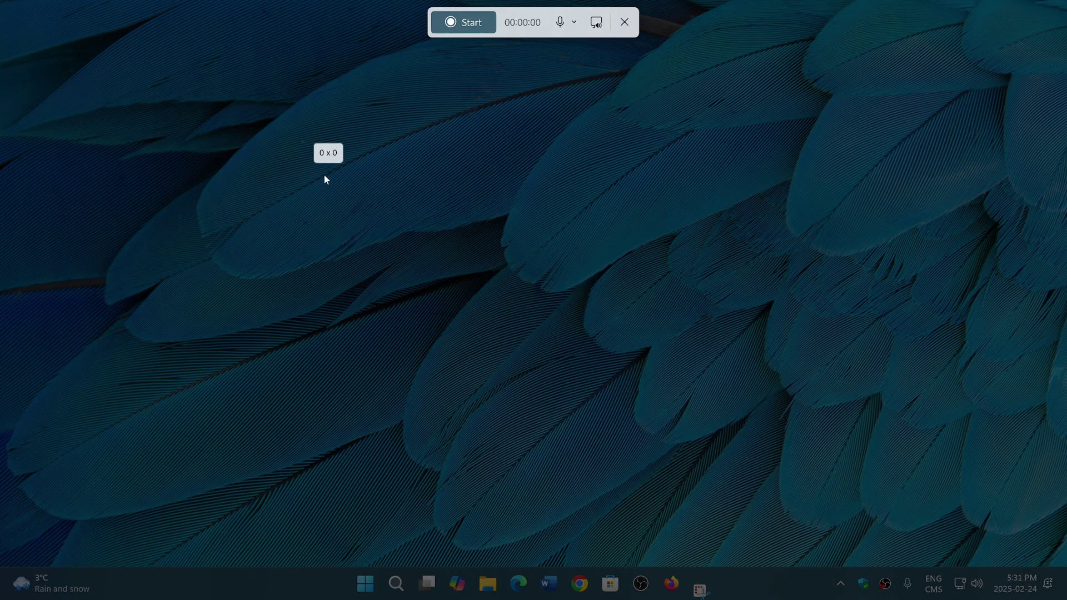
{"action": "left_click_drag", "start_coordinate": [324, 176], "coordinate": [472, 303]}
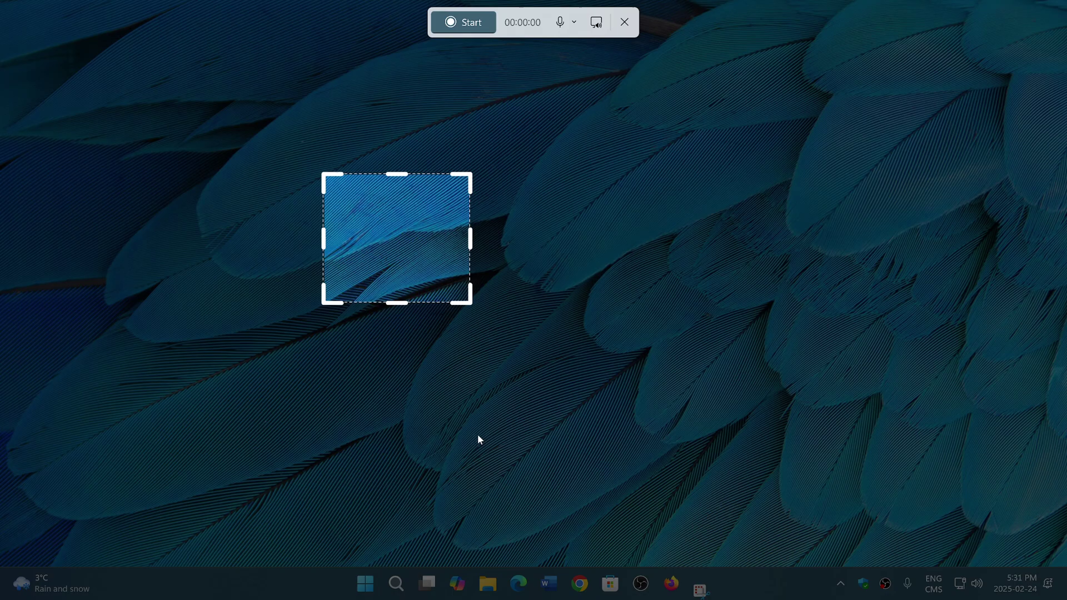
{"action": "mouse_move", "coordinate": [342, 418]}
{"action": "left_mouse_down"}
{"action": "mouse_move", "coordinate": [848, 597]}
{"action": "mouse_move", "coordinate": [810, 598]}
{"action": "left_mouse_up"}
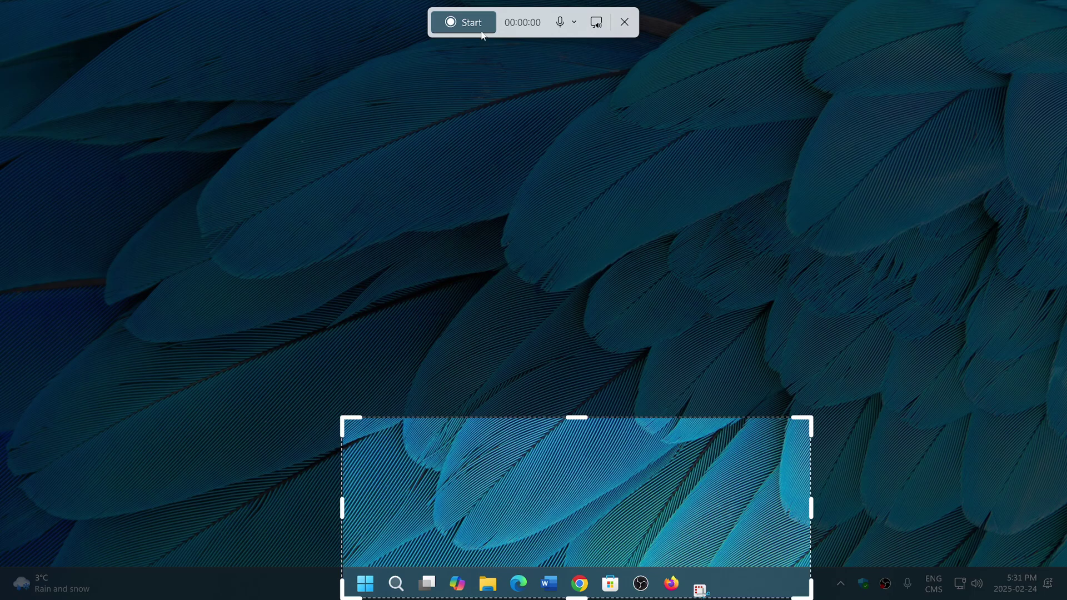
Record the area while opening and closing the Start menu, then closing Edge
{"action": "left_click", "coordinate": [468, 21]}
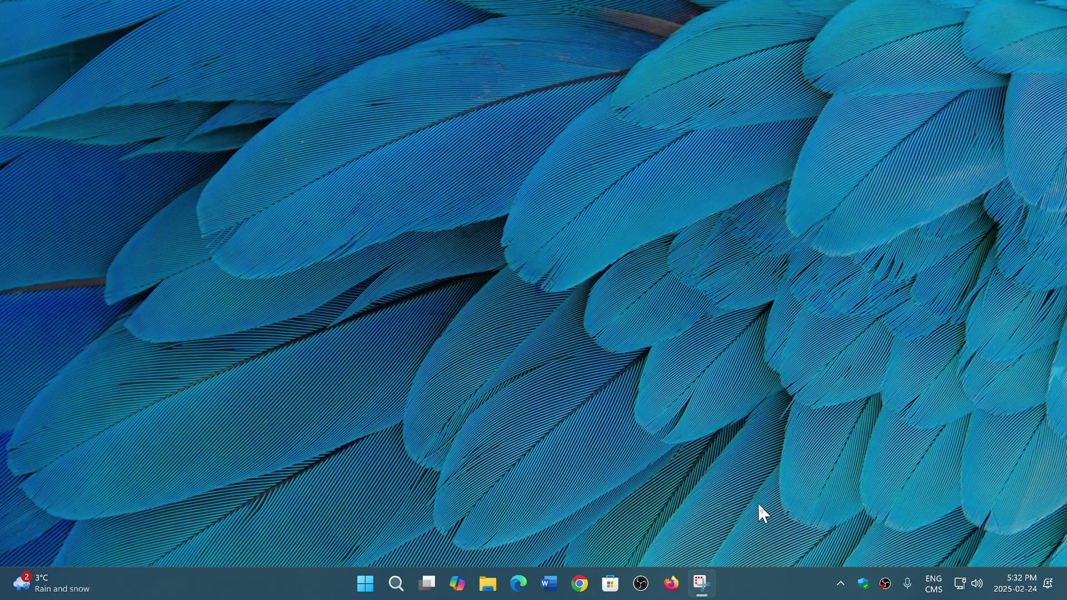
{"action": "left_click", "coordinate": [366, 582]}
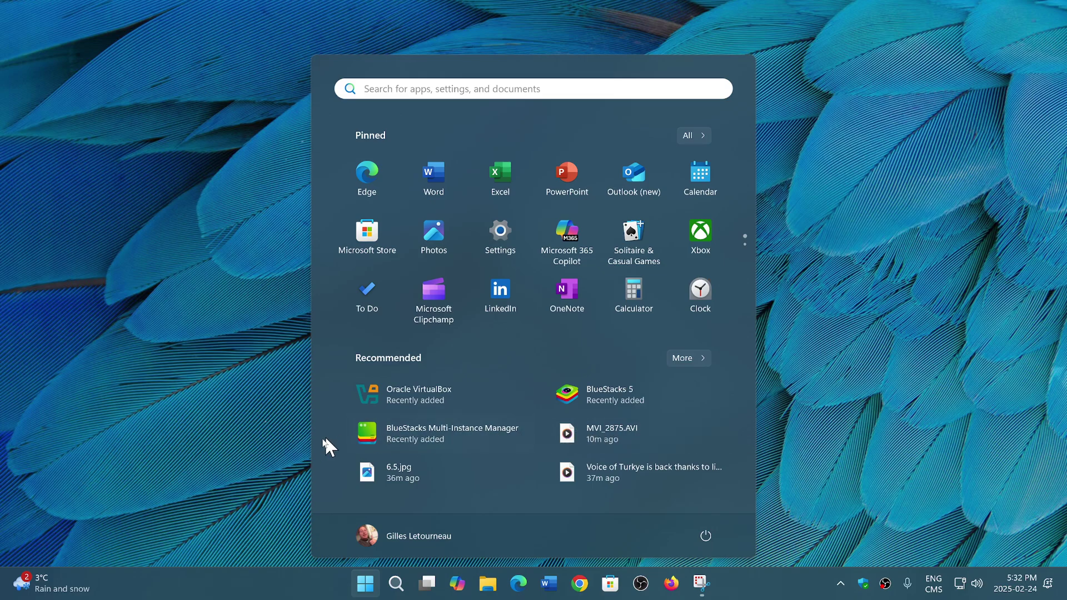
{"action": "left_click", "coordinate": [928, 381]}
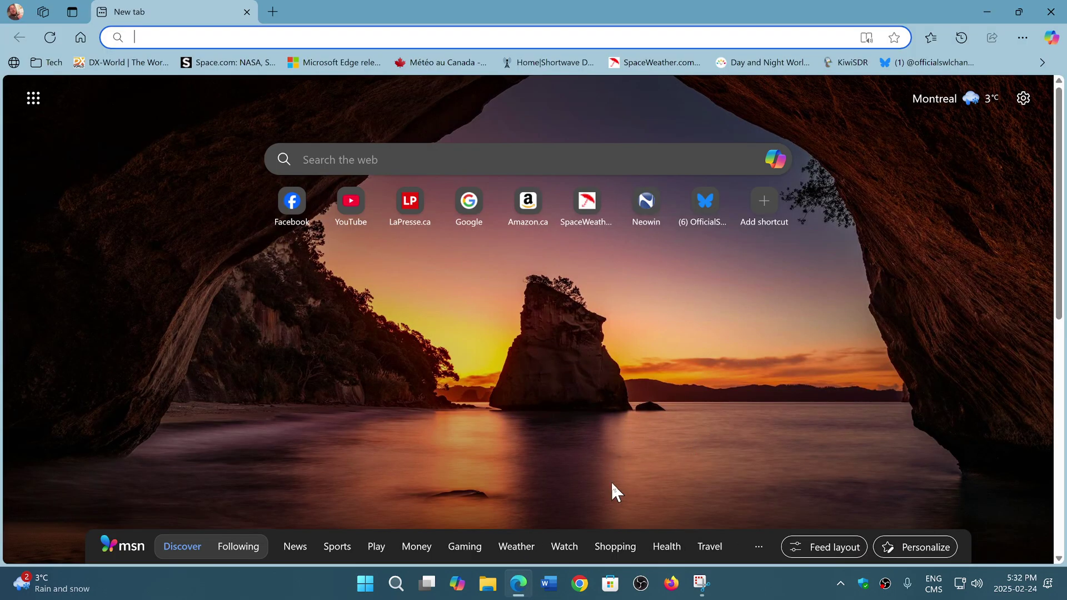
{"action": "left_click", "coordinate": [1054, 18]}
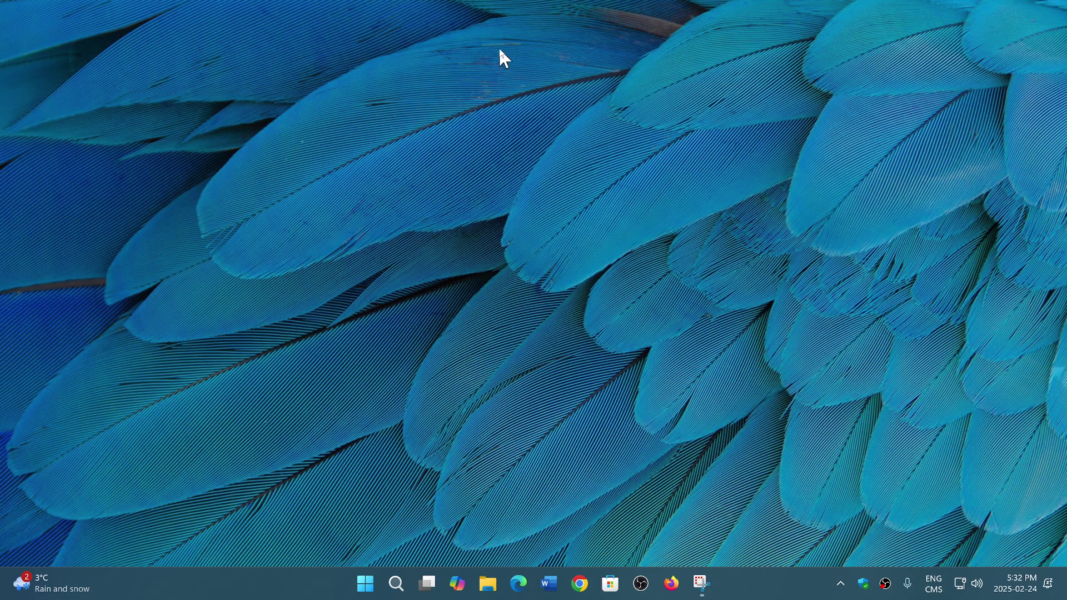
Stop recording, enlarge the preview window, and play the clip until pausing five seconds in
{"action": "left_click", "coordinate": [489, 23]}
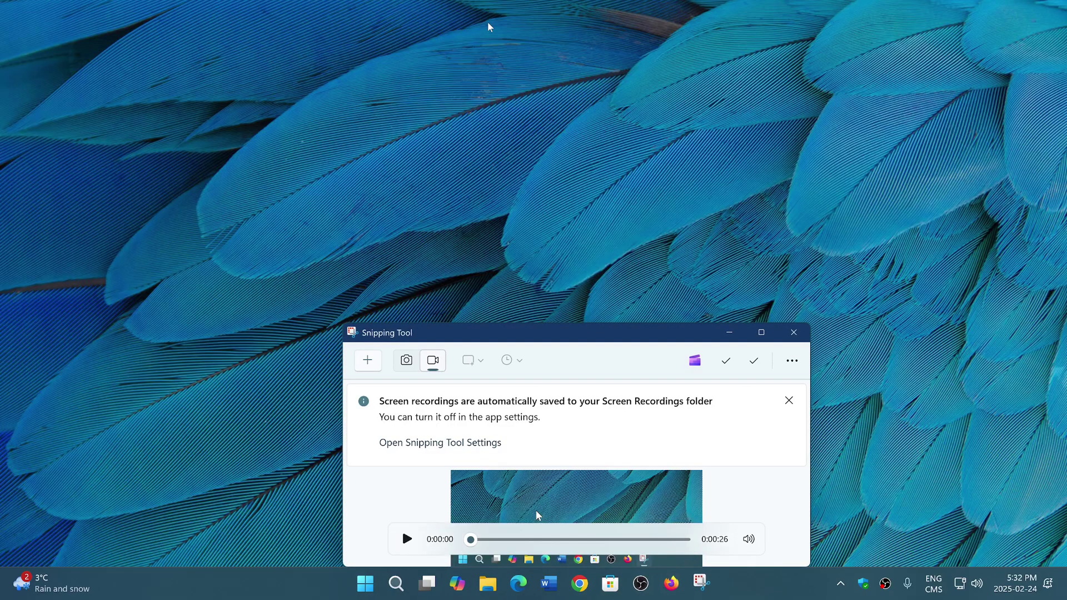
{"action": "left_click_drag", "start_coordinate": [594, 338], "coordinate": [633, 133]}
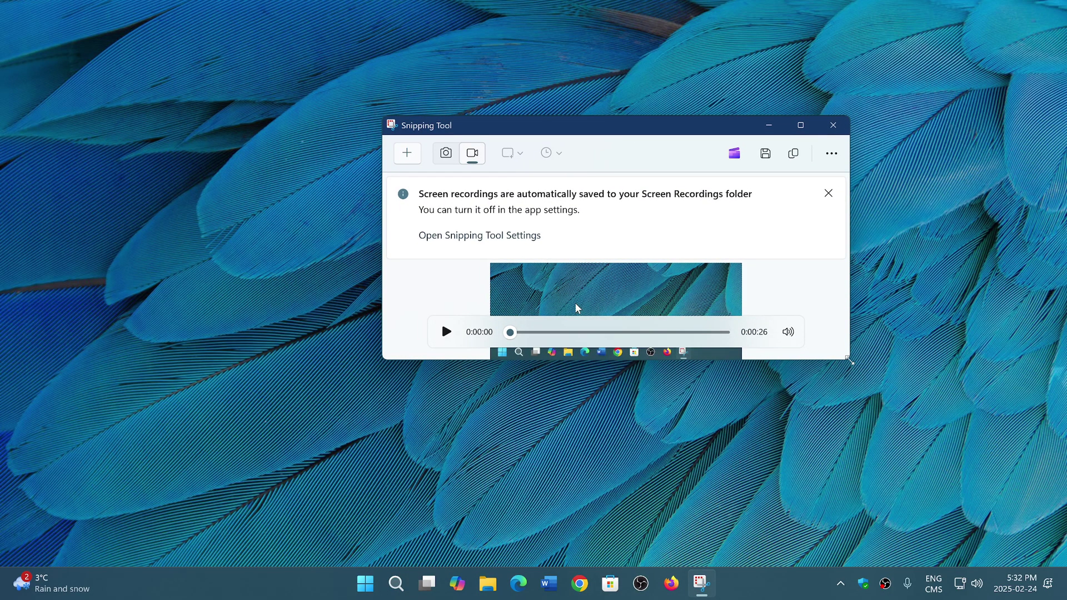
{"action": "left_click_drag", "start_coordinate": [849, 361], "coordinate": [964, 496]}
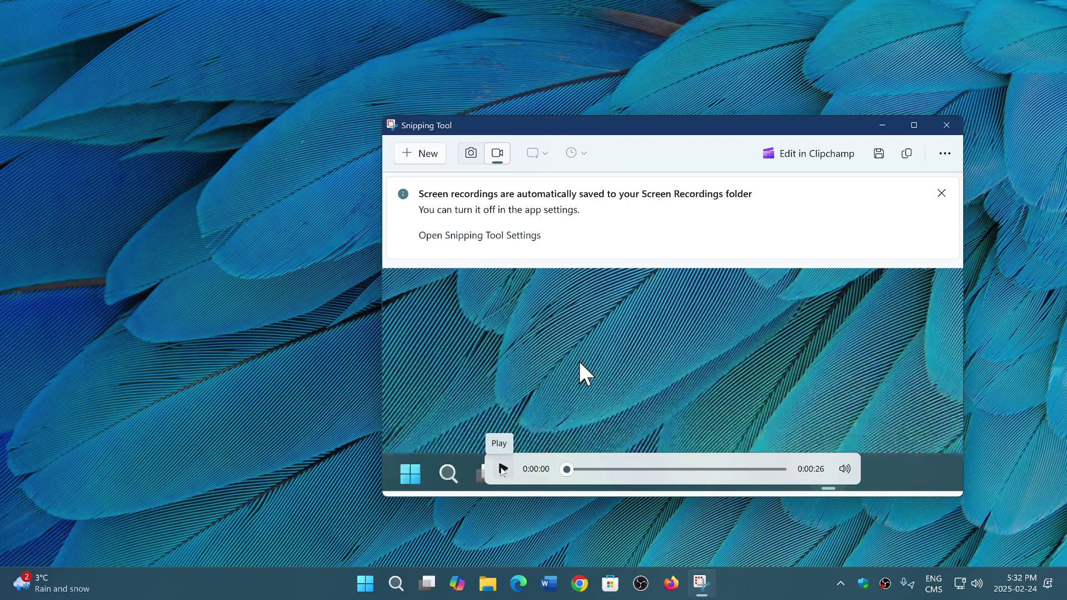
{"action": "left_click", "coordinate": [502, 470]}
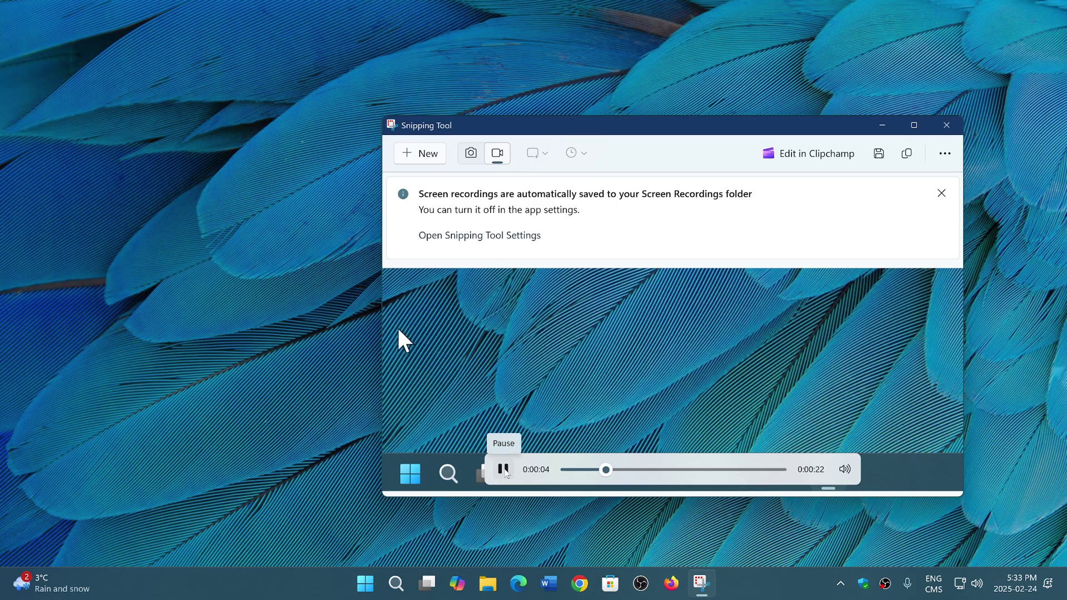
{"action": "left_click", "coordinate": [504, 470]}
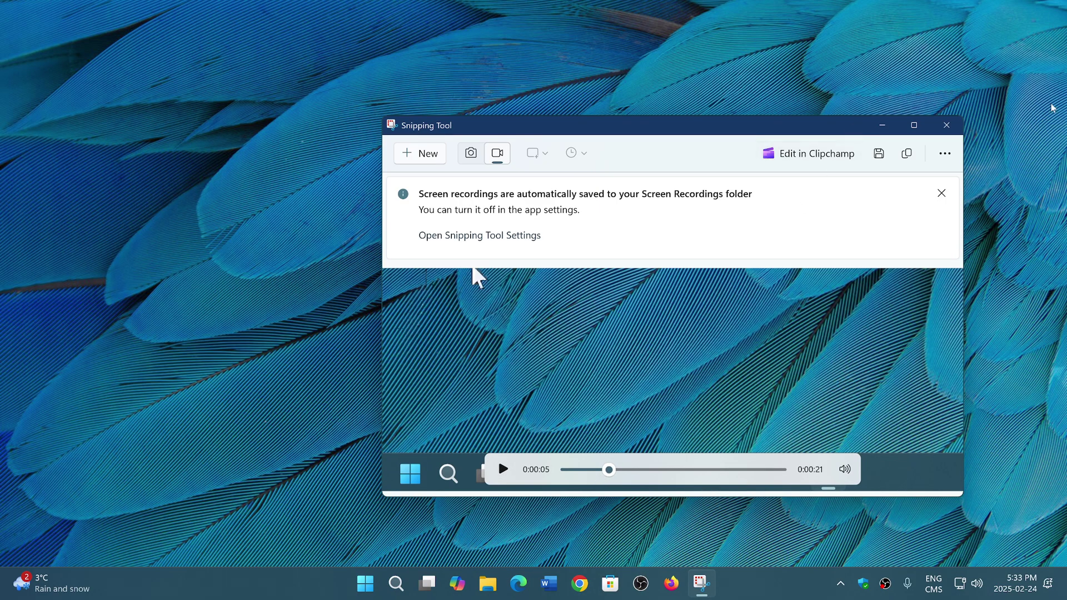
Save the recording as an MP4 in Videos and close Snipping Tool
{"action": "left_click", "coordinate": [878, 155]}
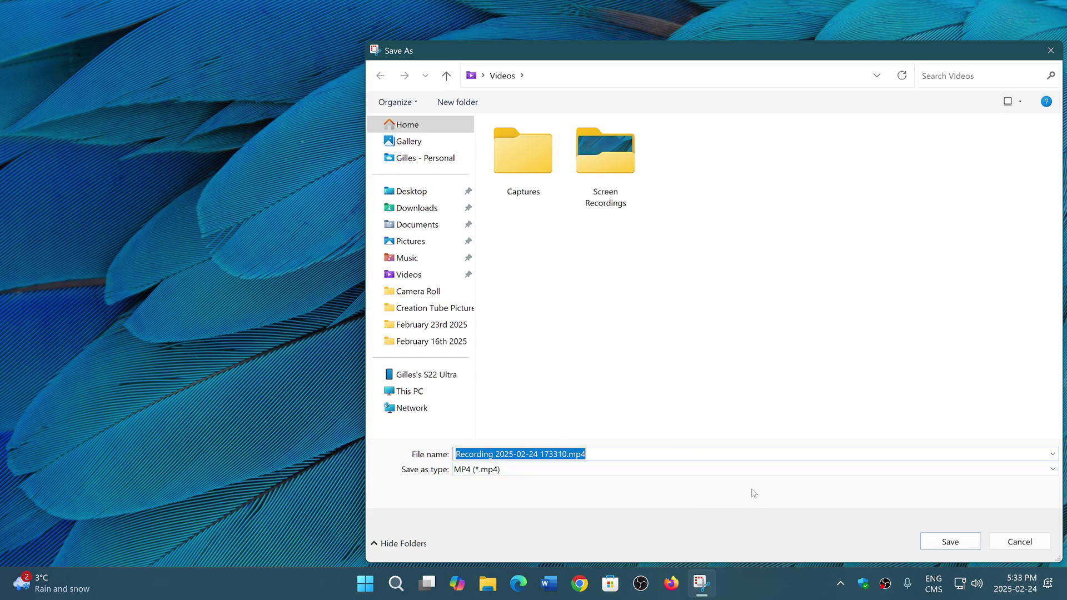
{"action": "left_click", "coordinate": [957, 542]}
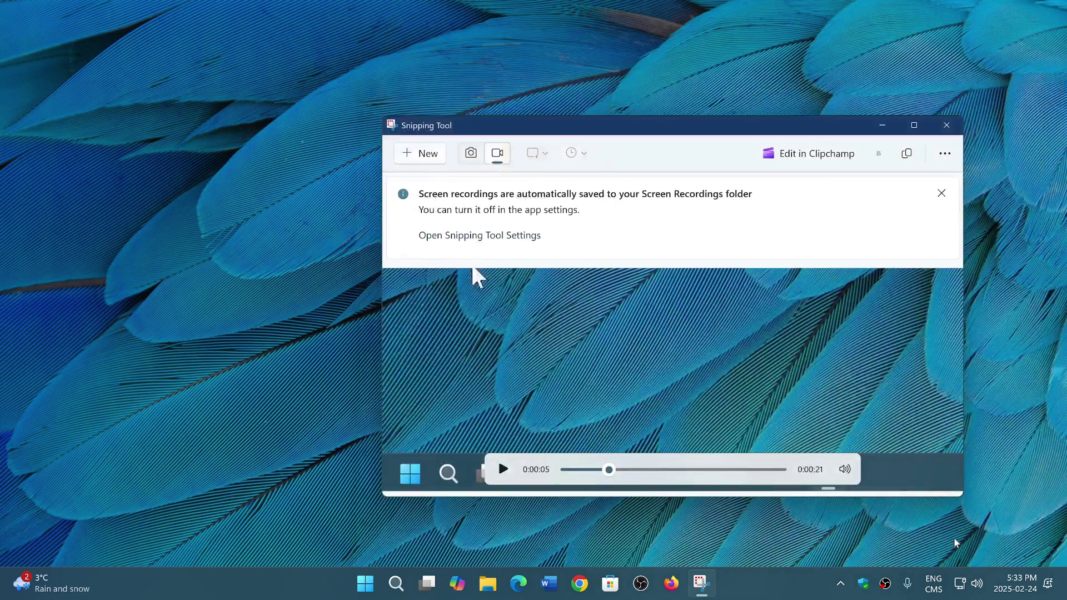
{"action": "left_click", "coordinate": [954, 125]}
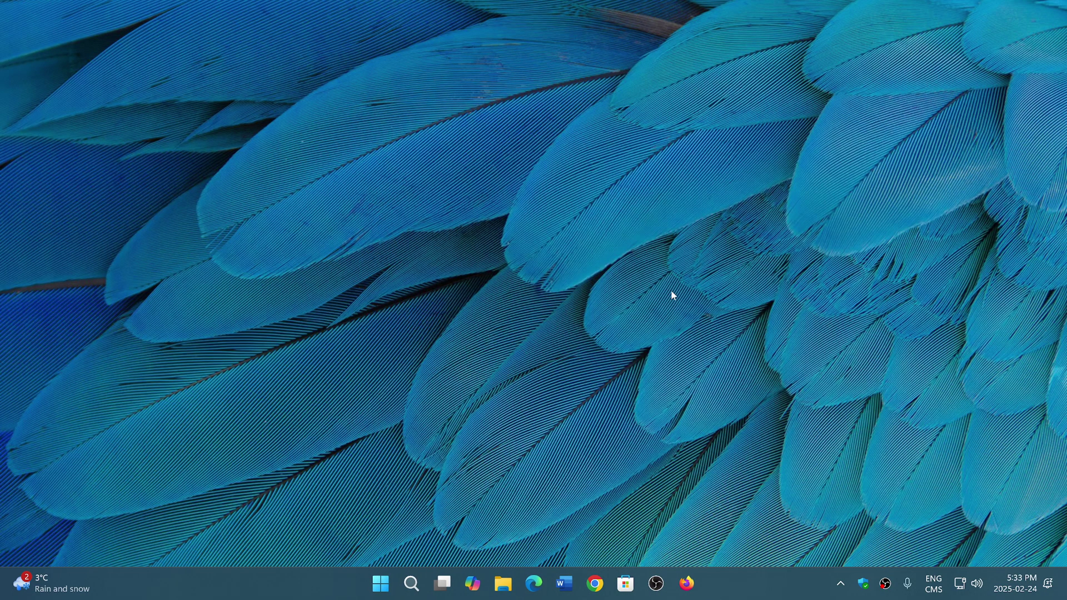
Open Videos > Screen Recordings in File Explorer, play the MP4, then close the player
{"action": "left_click", "coordinate": [503, 583]}
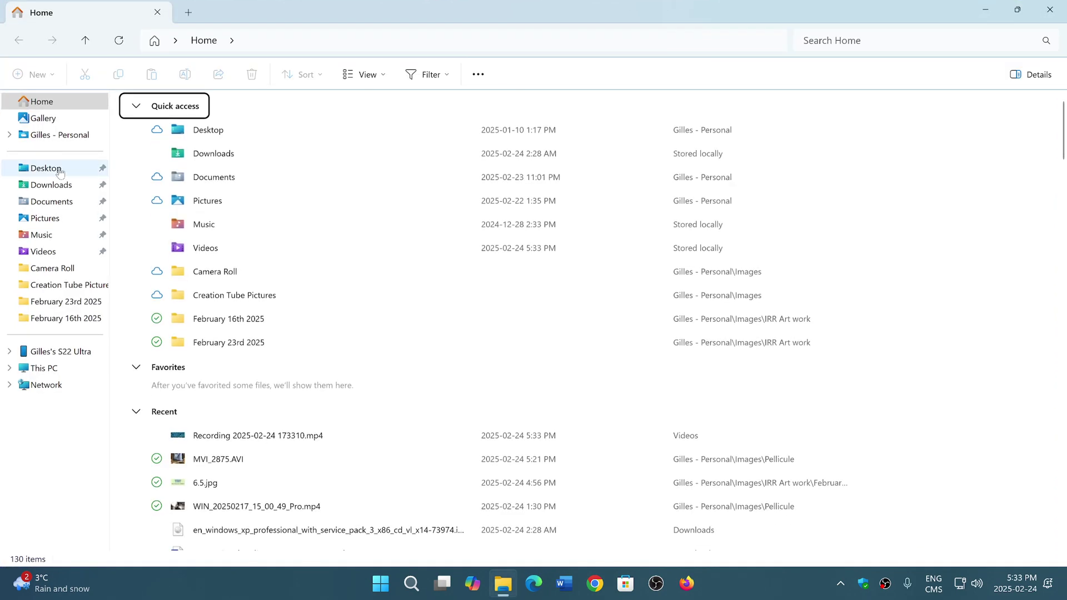
{"action": "left_click", "coordinate": [51, 253]}
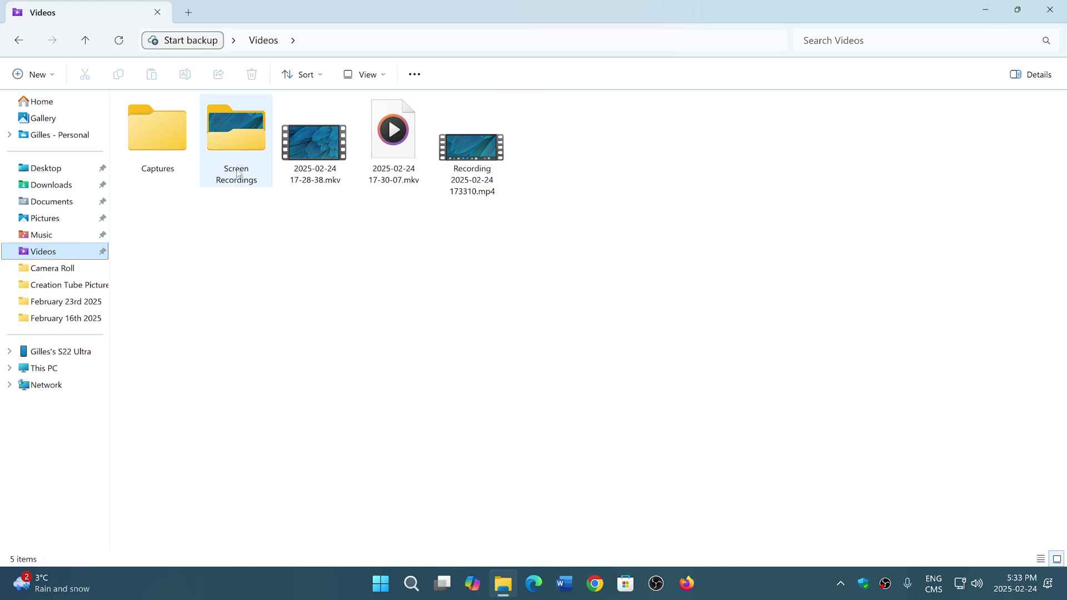
{"action": "mouse_move", "coordinate": [235, 143]}
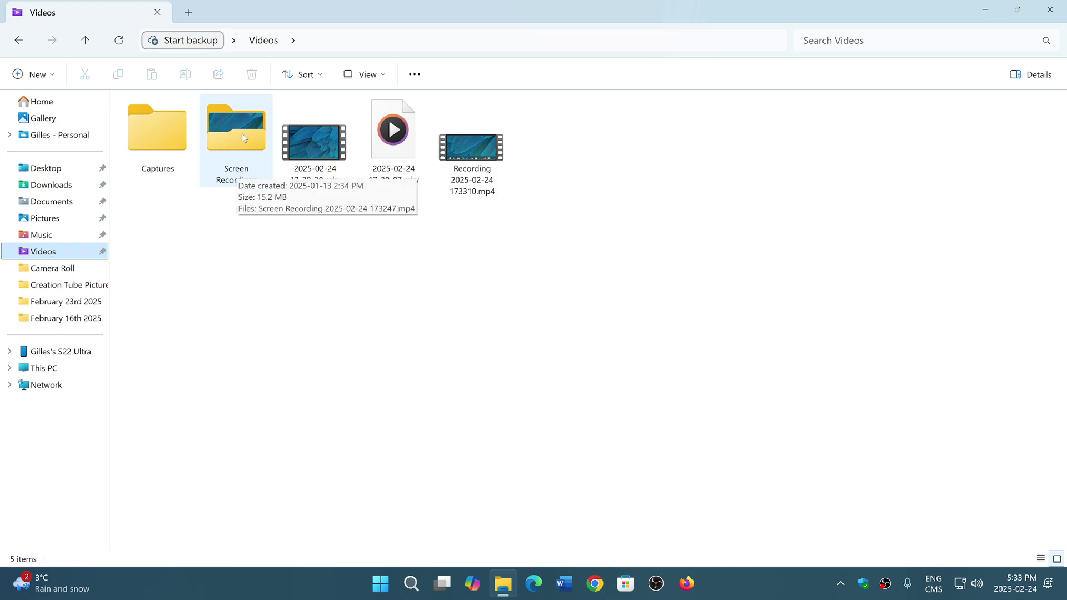
{"action": "double_click", "coordinate": [242, 135]}
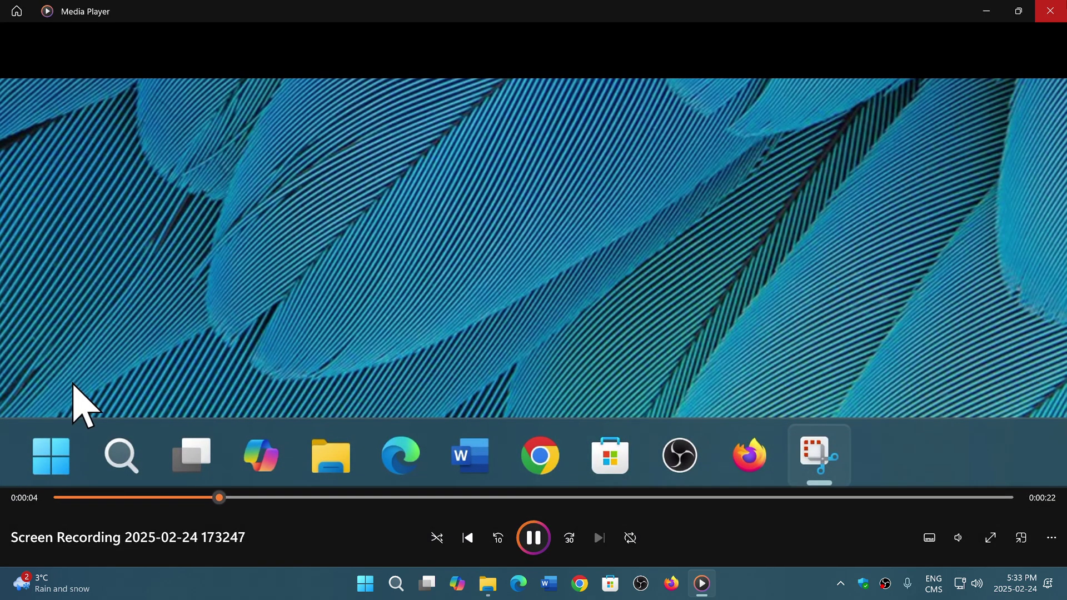
{"action": "left_click", "coordinate": [1056, 13]}
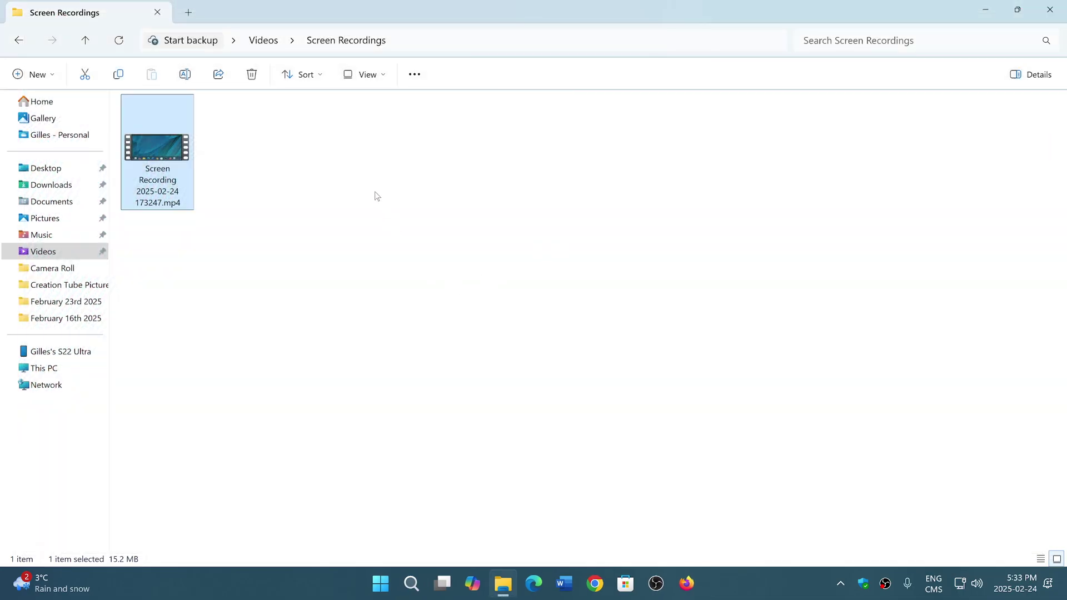
{"action": "left_click", "coordinate": [1050, 9]}
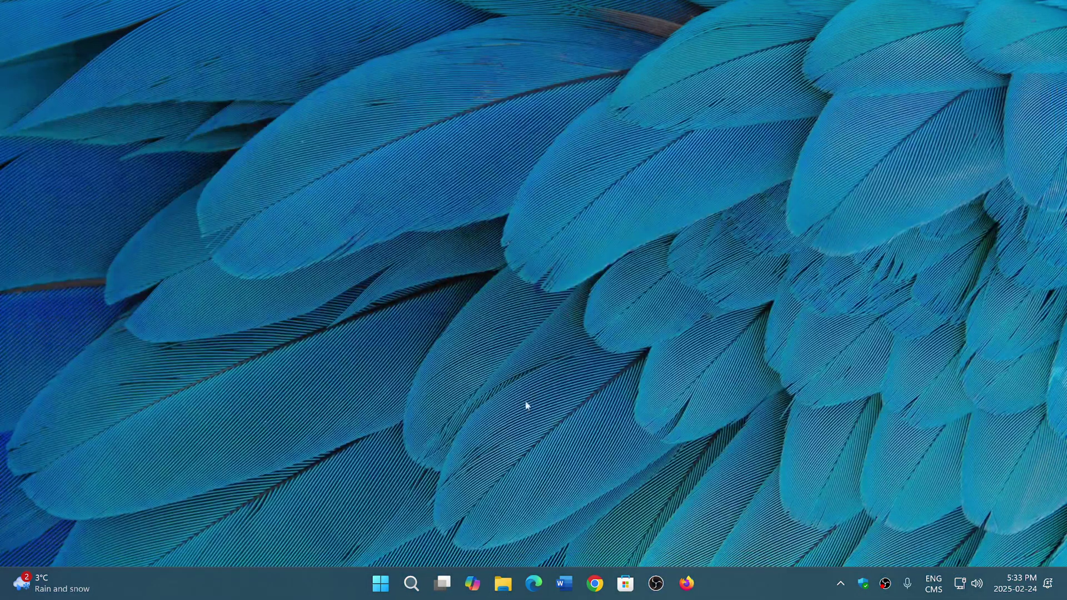